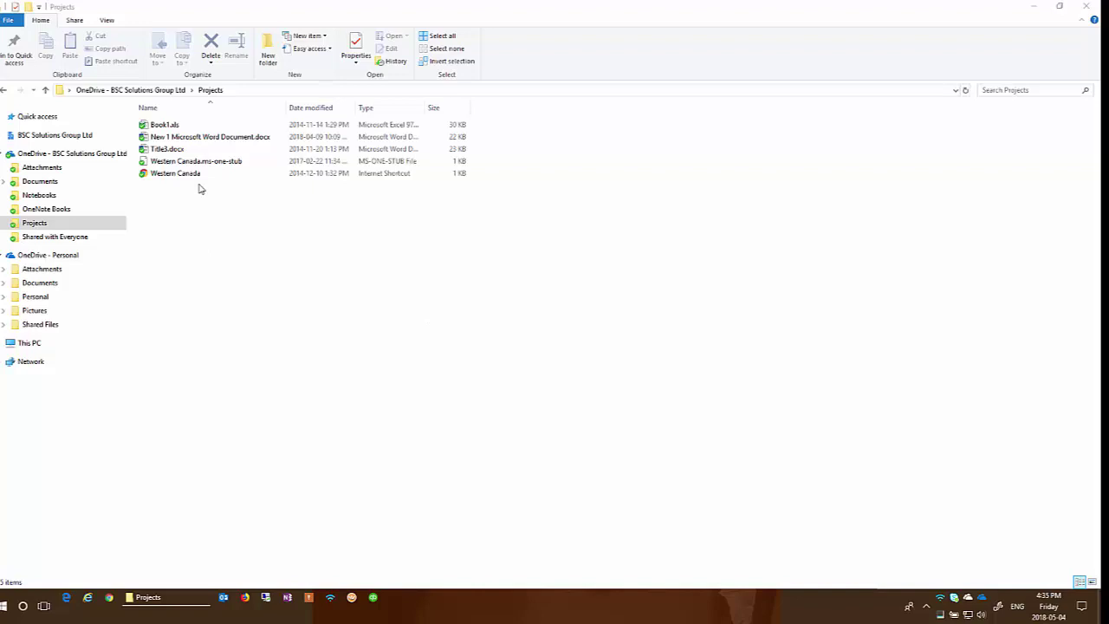
Look inside the Projects folder of OneDrive - BSC Solutions Group Ltd, then return to its root.
{"action": "left_click", "coordinate": [41, 156]}
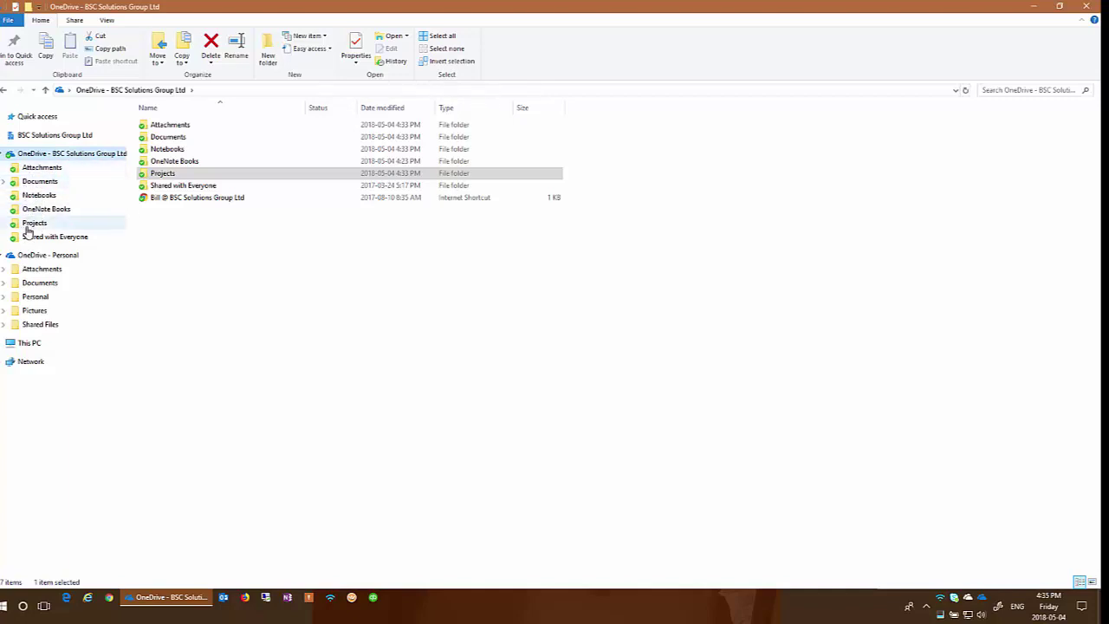
{"action": "left_click", "coordinate": [29, 225]}
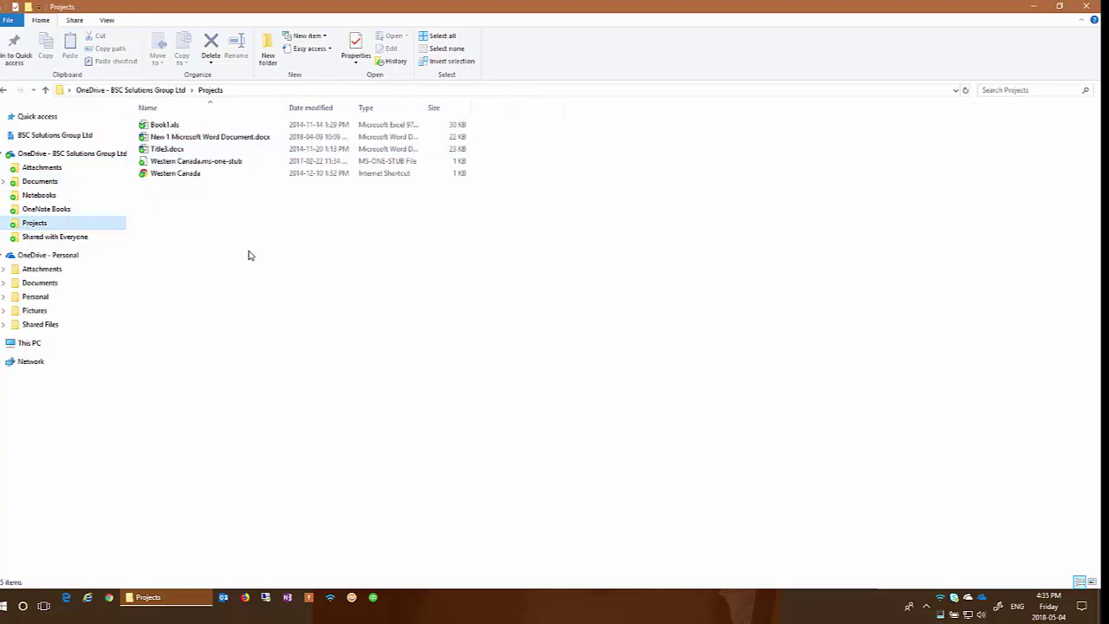
{"action": "left_click", "coordinate": [35, 155]}
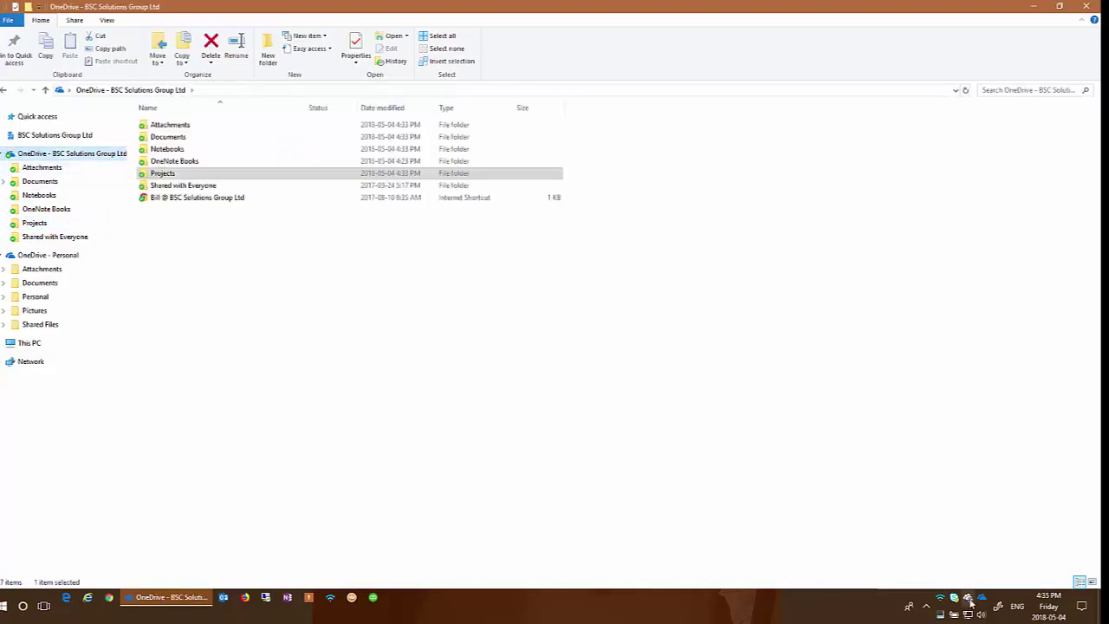
Turn on 'Save space and download files as you use them' in OneDrive settings.
{"action": "mouse_move", "coordinate": [983, 604]}
{"action": "left_click", "coordinate": [982, 599]}
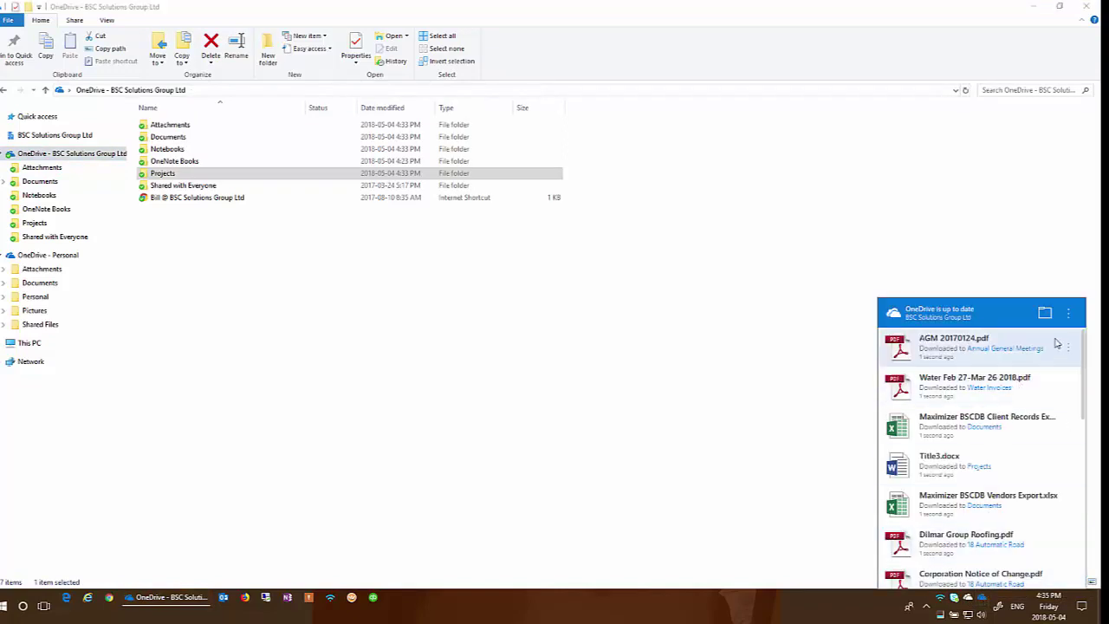
{"action": "left_click", "coordinate": [1069, 319]}
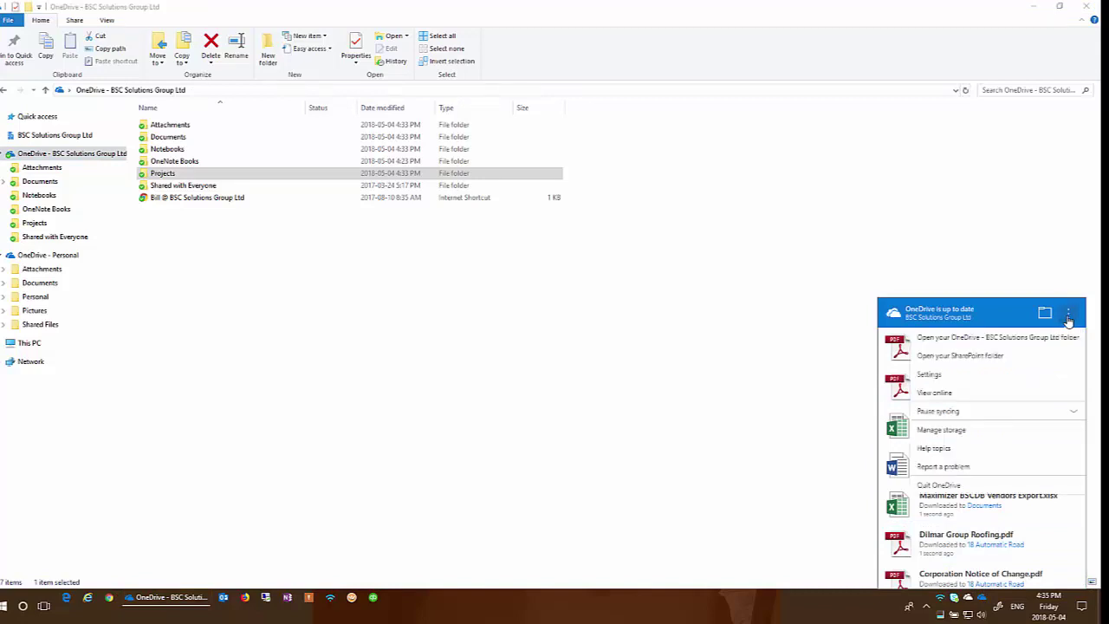
{"action": "left_click", "coordinate": [928, 375]}
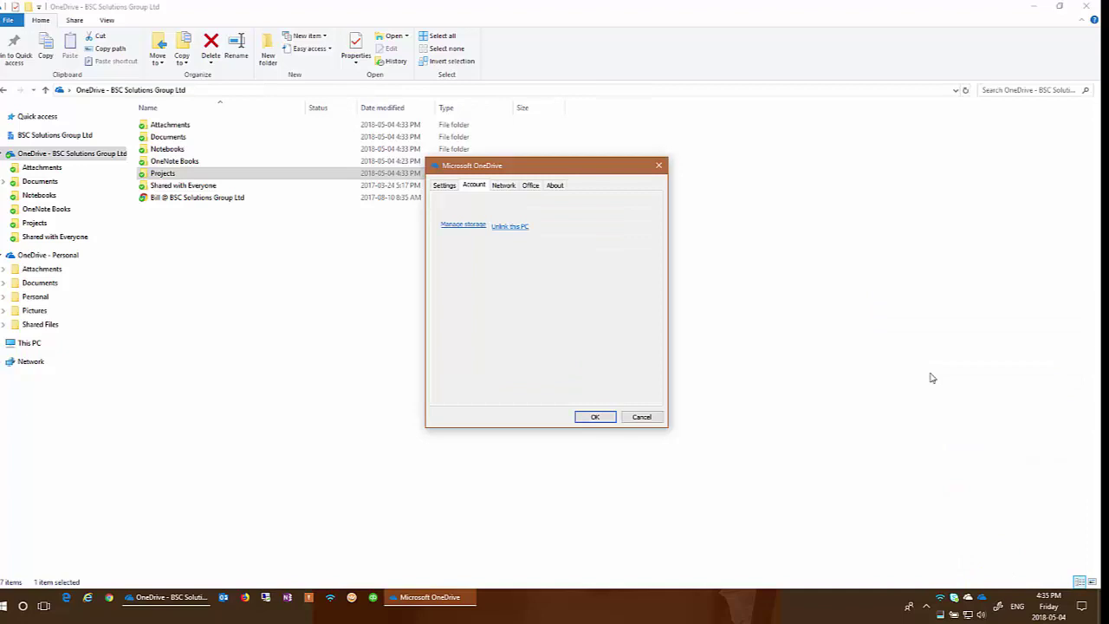
{"action": "left_click", "coordinate": [442, 187]}
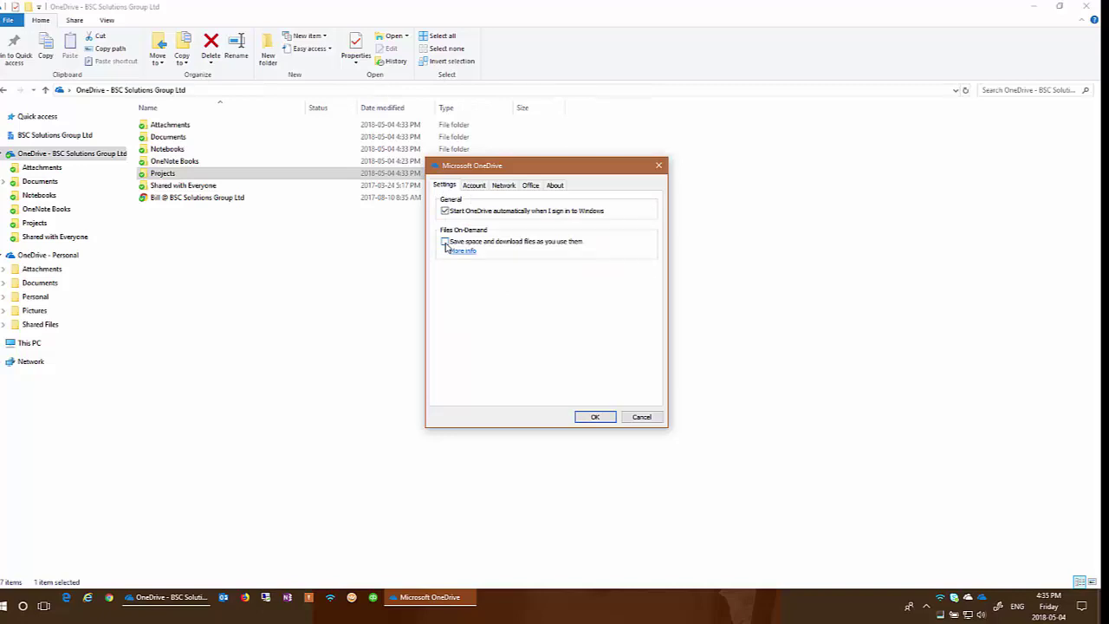
{"action": "left_click", "coordinate": [594, 417]}
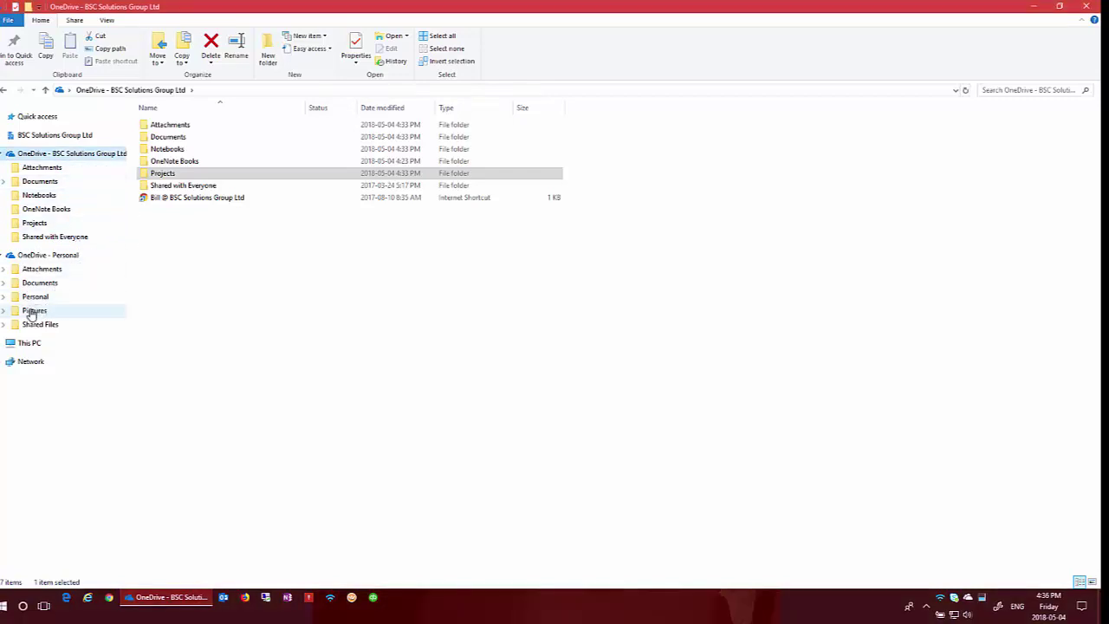
{"action": "left_click", "coordinate": [31, 314]}
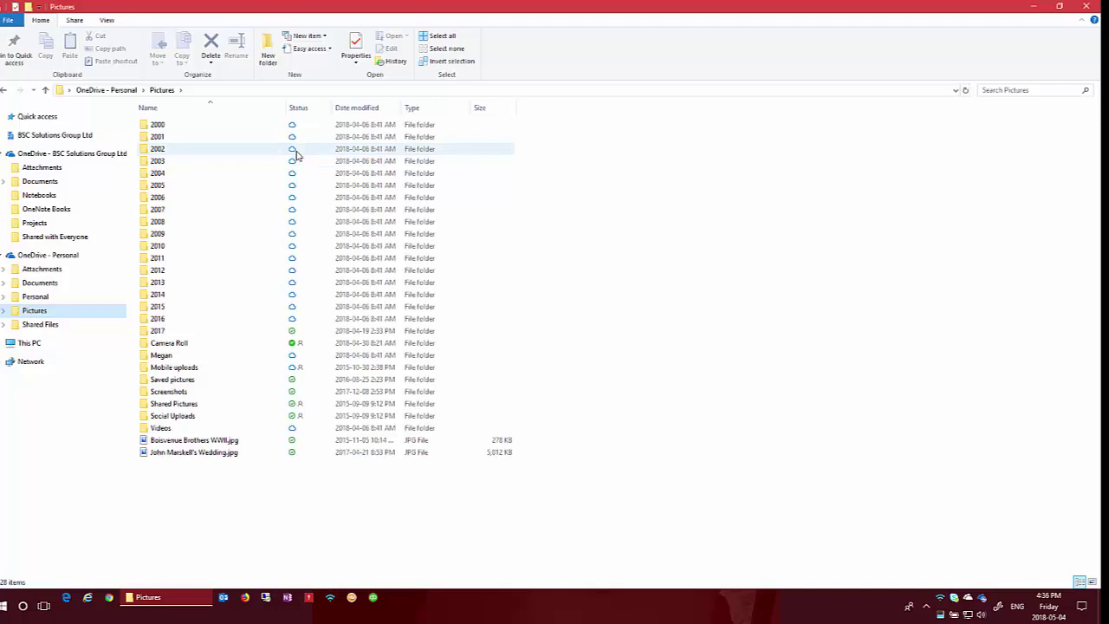
{"action": "mouse_move", "coordinate": [295, 154]}
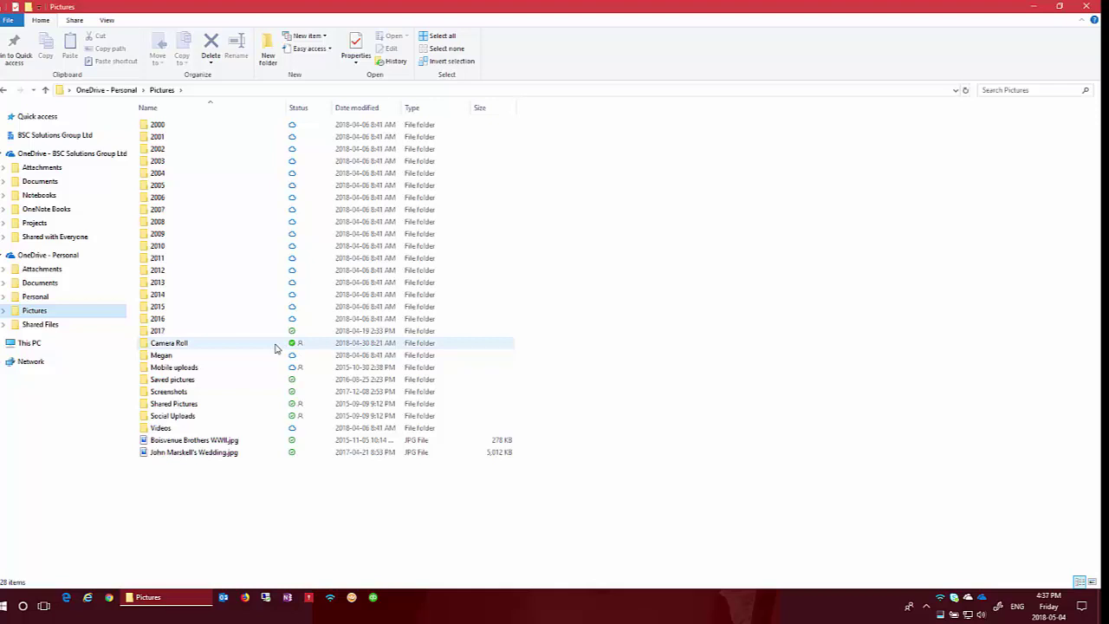
{"action": "mouse_move", "coordinate": [270, 347]}
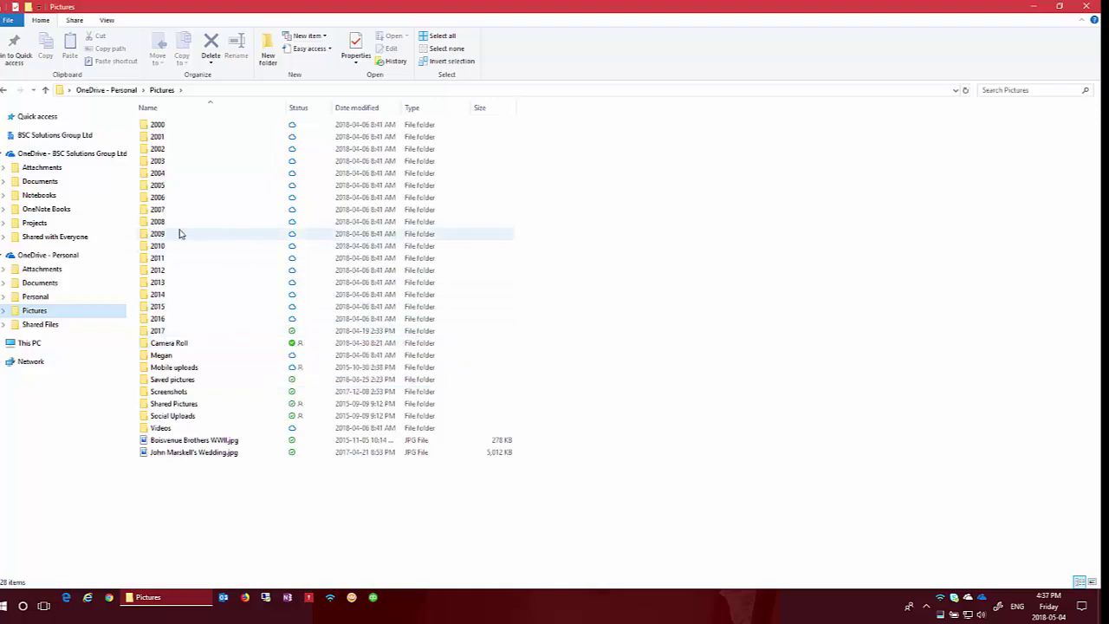
Free up space on the OneNote Books folder so it becomes online-only.
{"action": "left_click", "coordinate": [33, 156]}
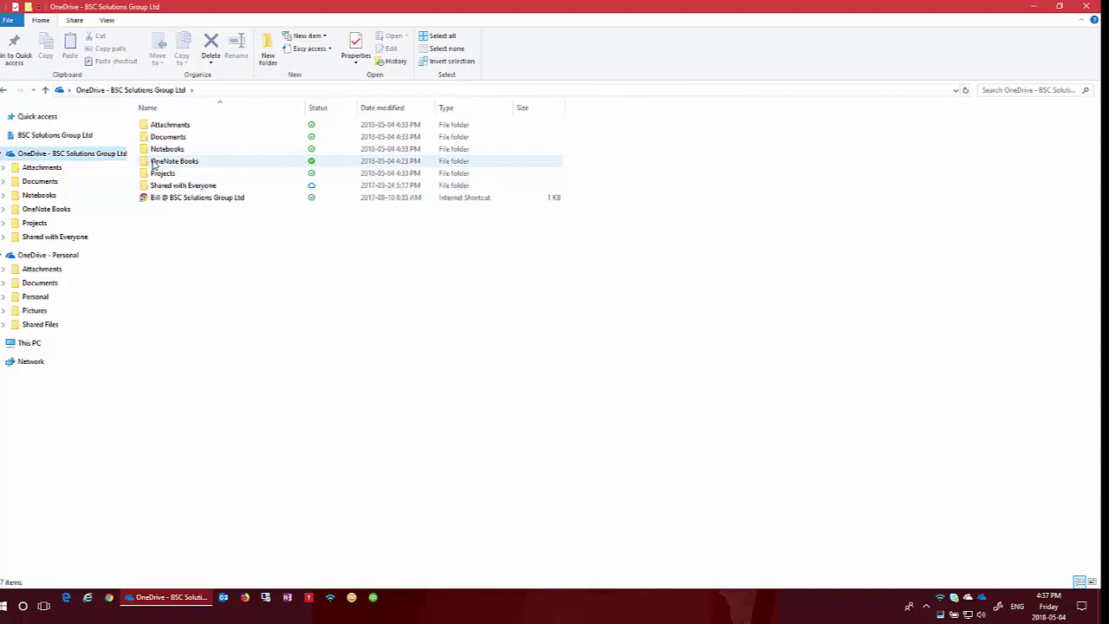
{"action": "mouse_move", "coordinate": [179, 164]}
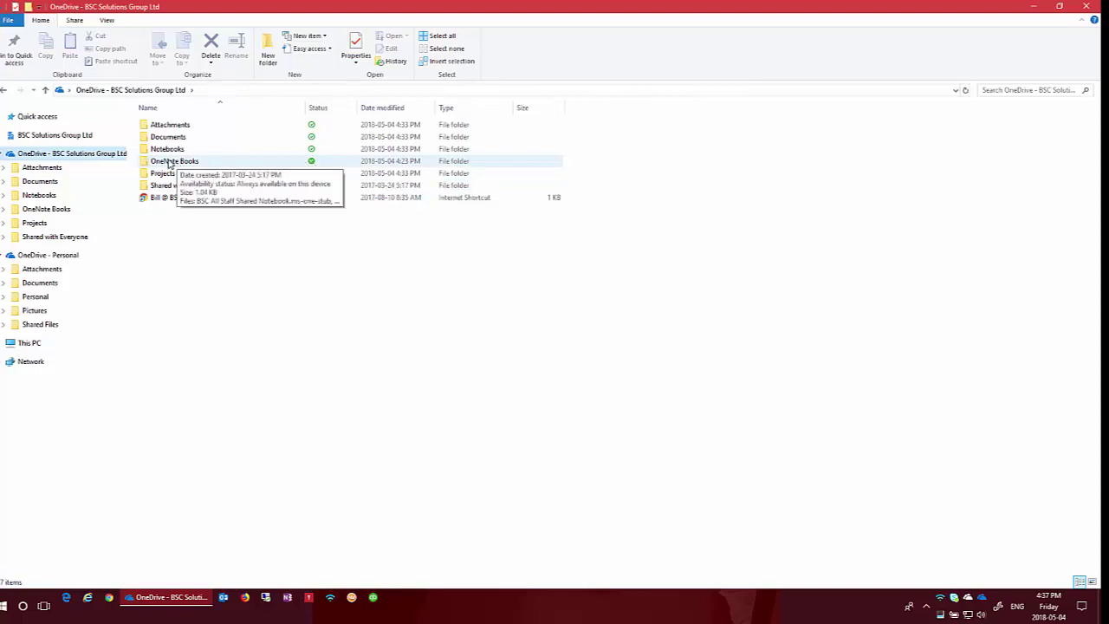
{"action": "left_click", "coordinate": [169, 164]}
{"action": "right_click", "coordinate": [169, 164]}
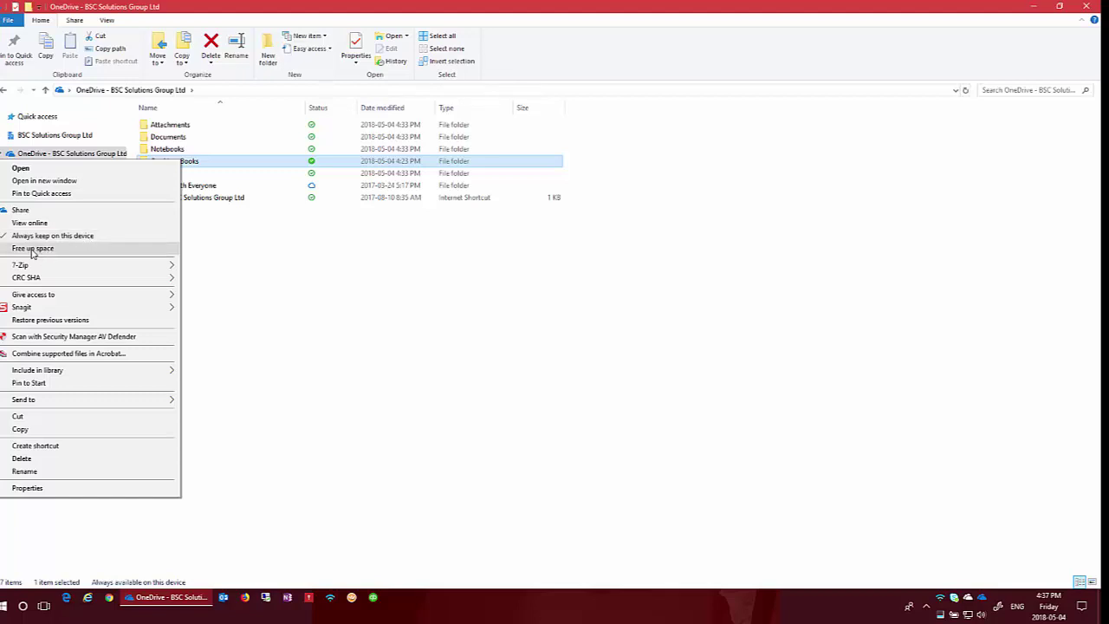
{"action": "left_click", "coordinate": [32, 250]}
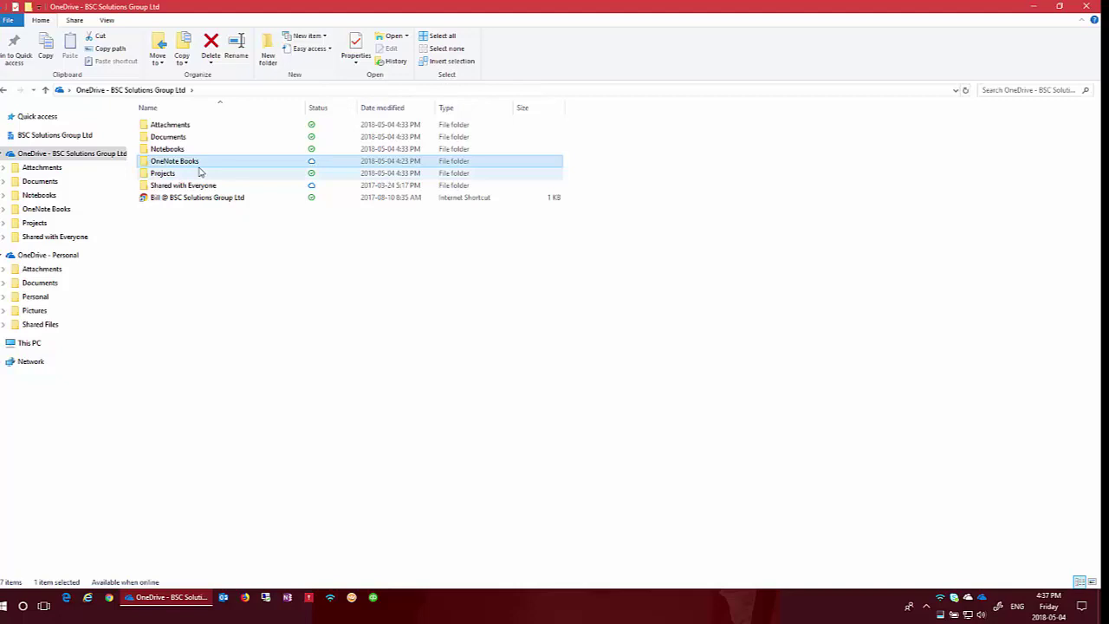
Set OneNote Books back to Always keep on this device.
{"action": "mouse_move", "coordinate": [215, 166]}
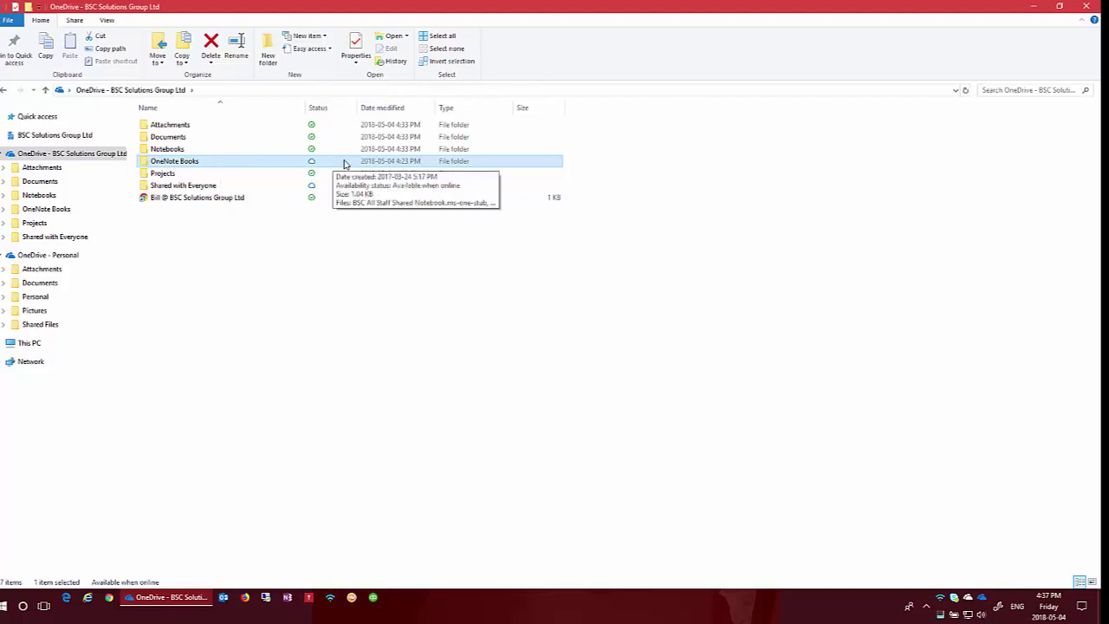
{"action": "right_click", "coordinate": [184, 165]}
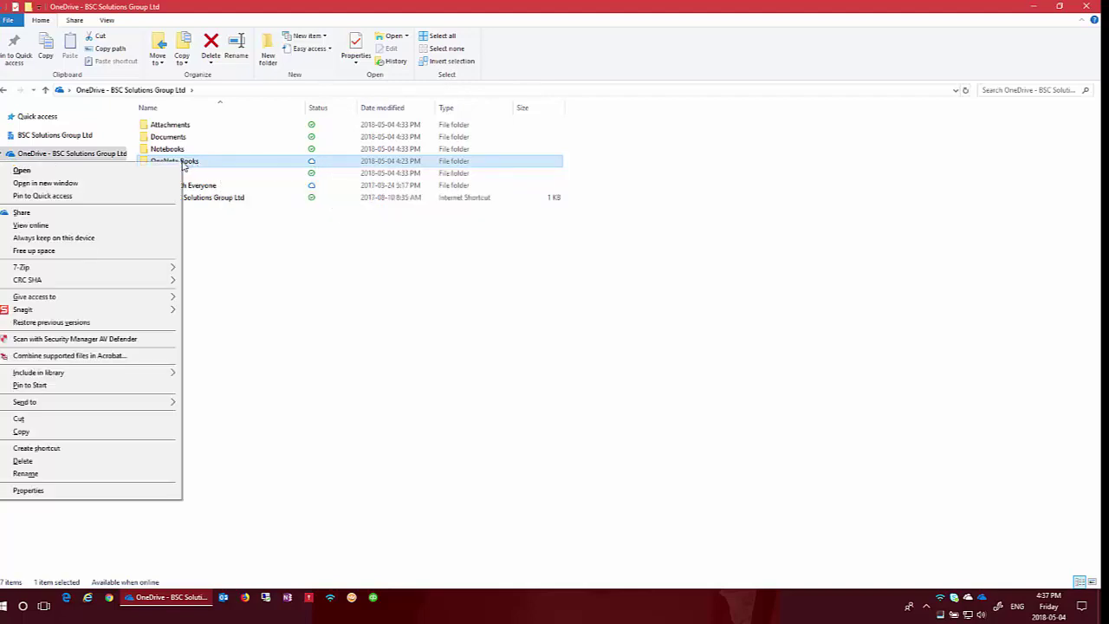
{"action": "left_click", "coordinate": [56, 239]}
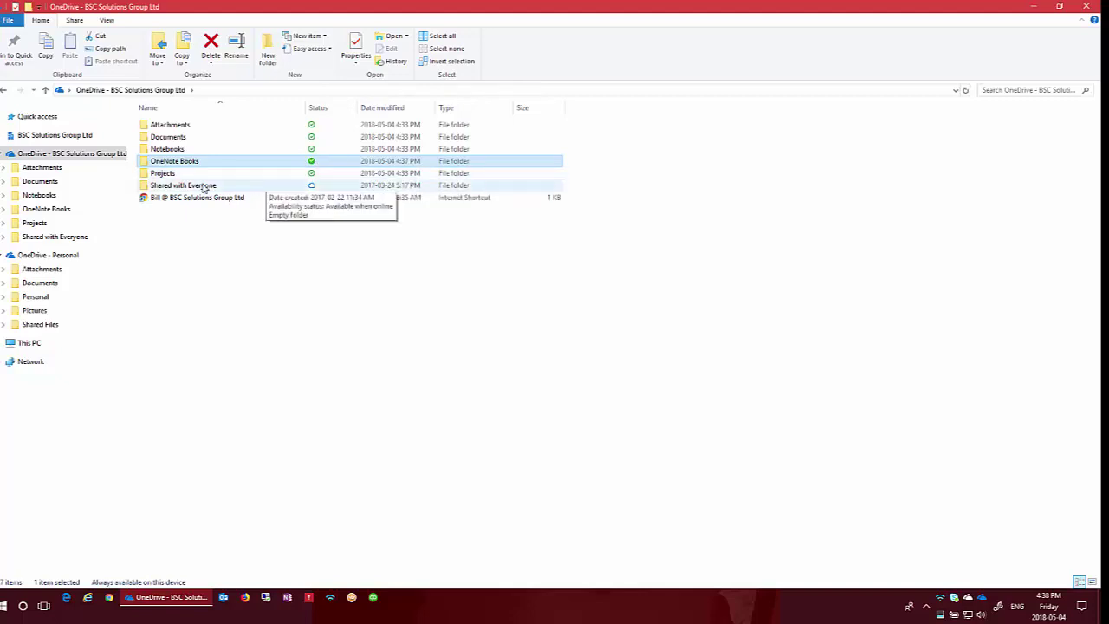
Open the Projects folder and free up the local space its files use.
{"action": "left_click", "coordinate": [165, 177]}
{"action": "double_click", "coordinate": [165, 176]}
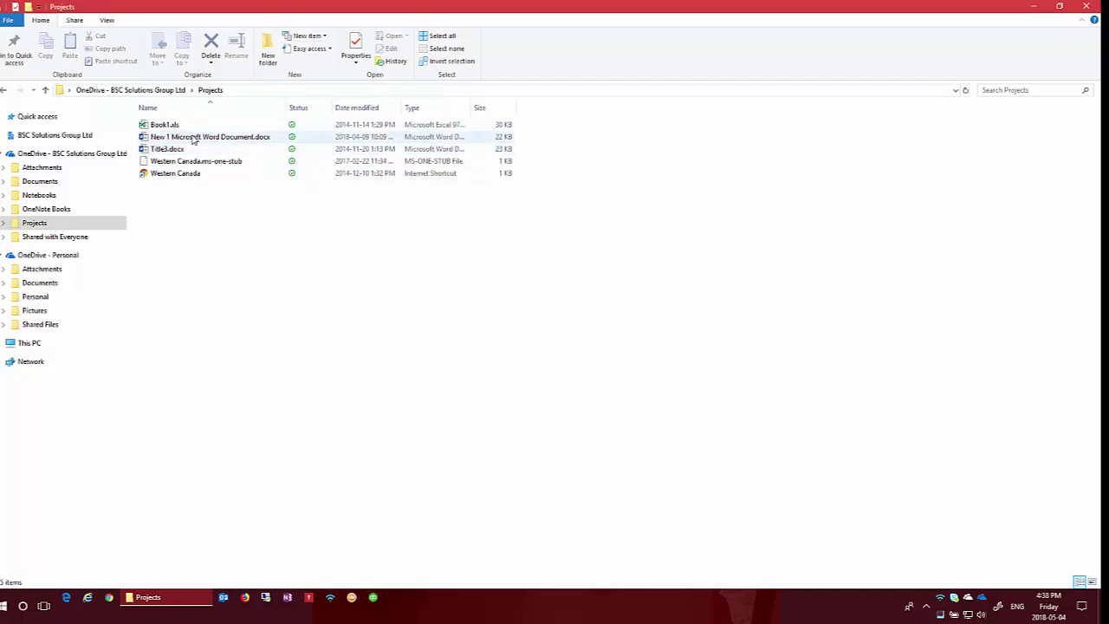
{"action": "right_click", "coordinate": [35, 227]}
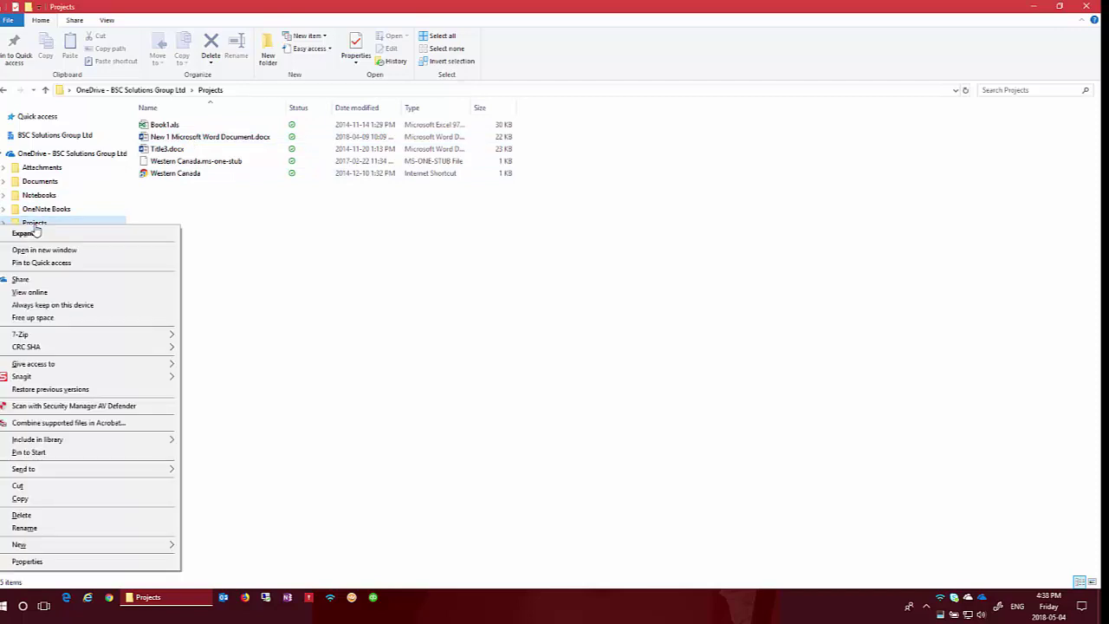
{"action": "left_click", "coordinate": [43, 318]}
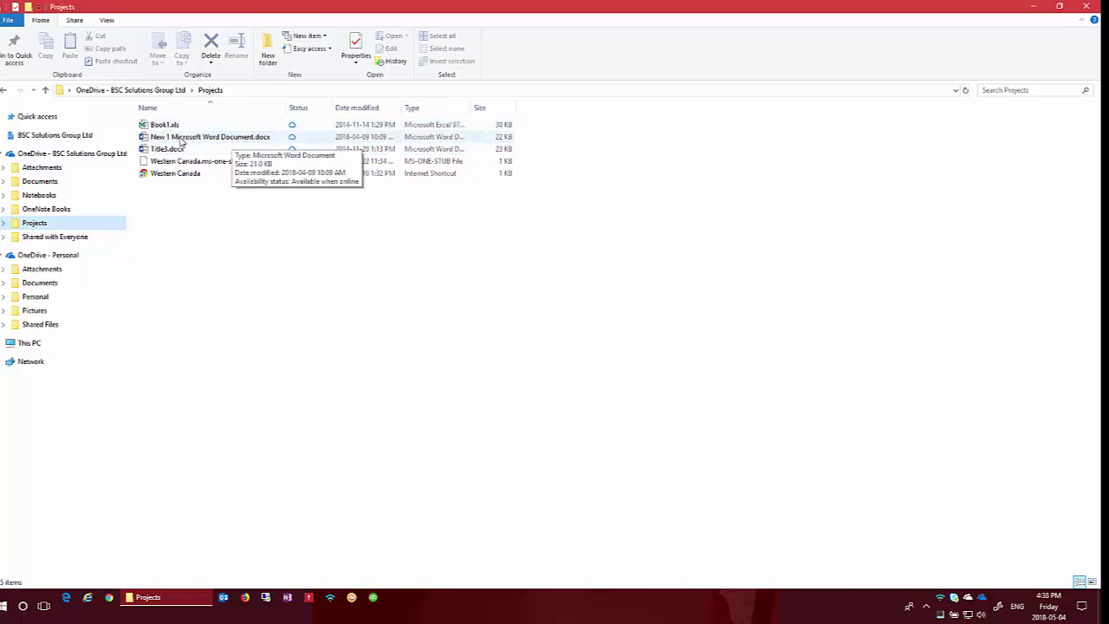
Open New 1 Microsoft Word Document.docx so it downloads, then minimize the Word splash.
{"action": "right_click", "coordinate": [201, 145]}
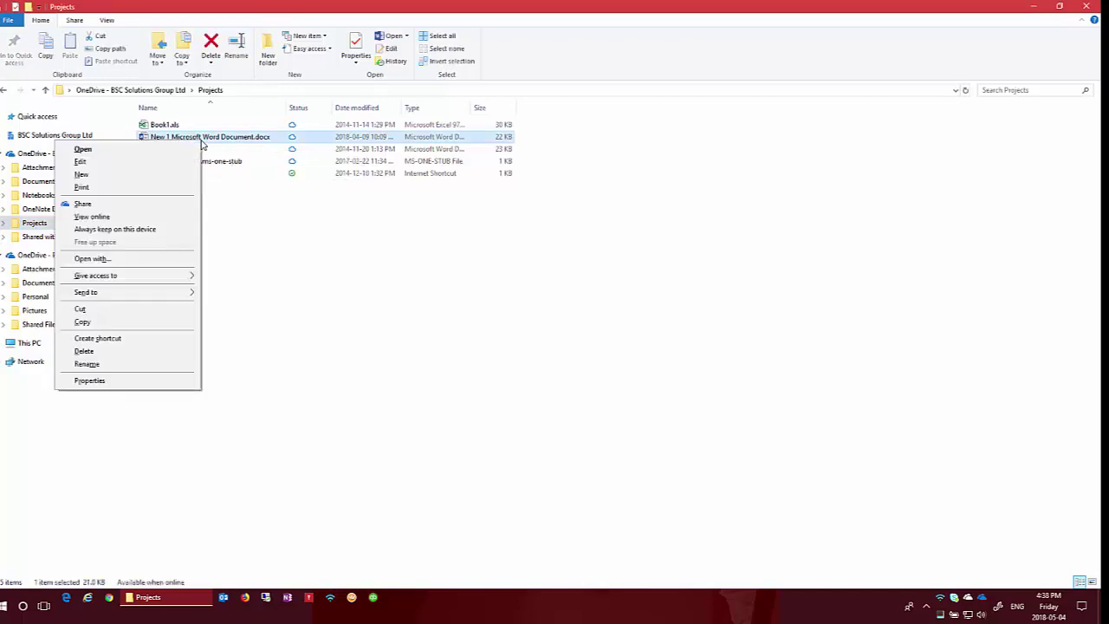
{"action": "left_click", "coordinate": [259, 250]}
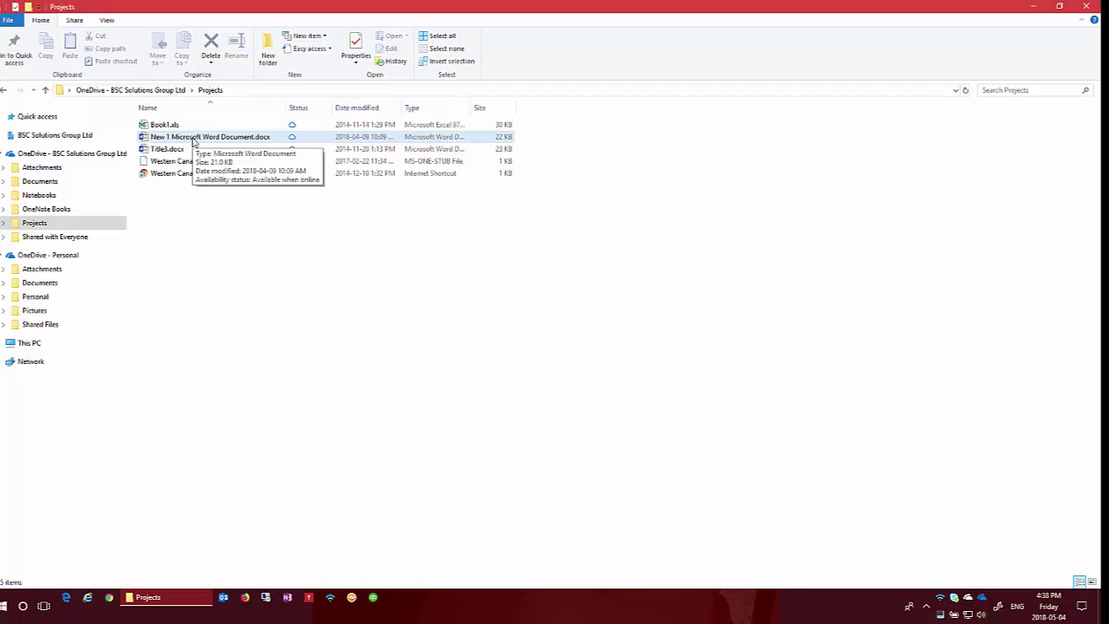
{"action": "left_click", "coordinate": [193, 142]}
{"action": "double_click", "coordinate": [194, 143]}
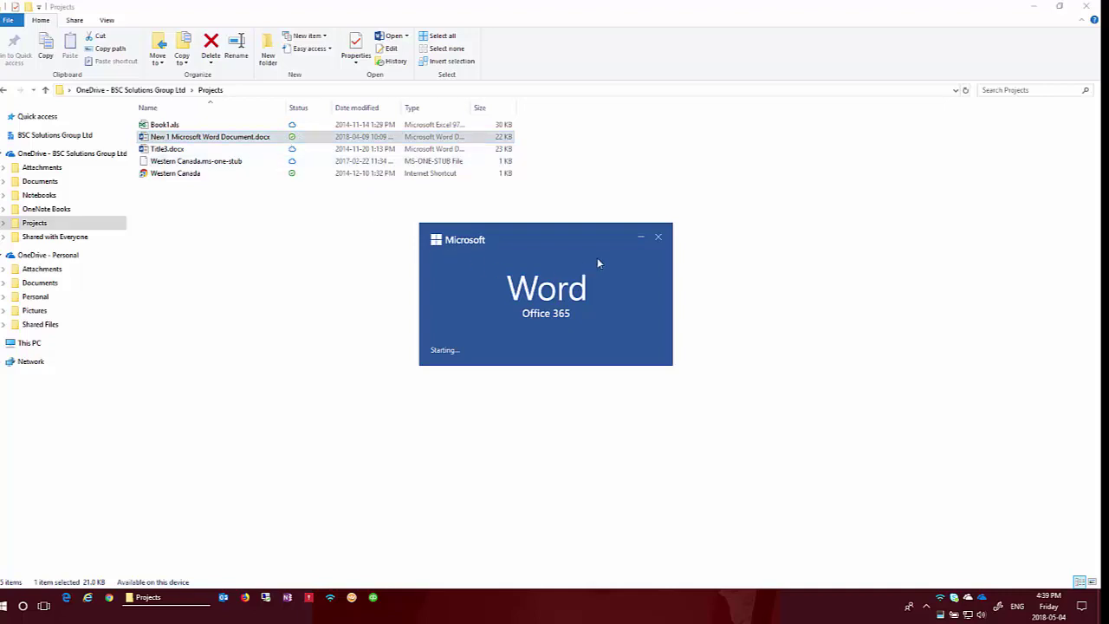
{"action": "left_click", "coordinate": [641, 237]}
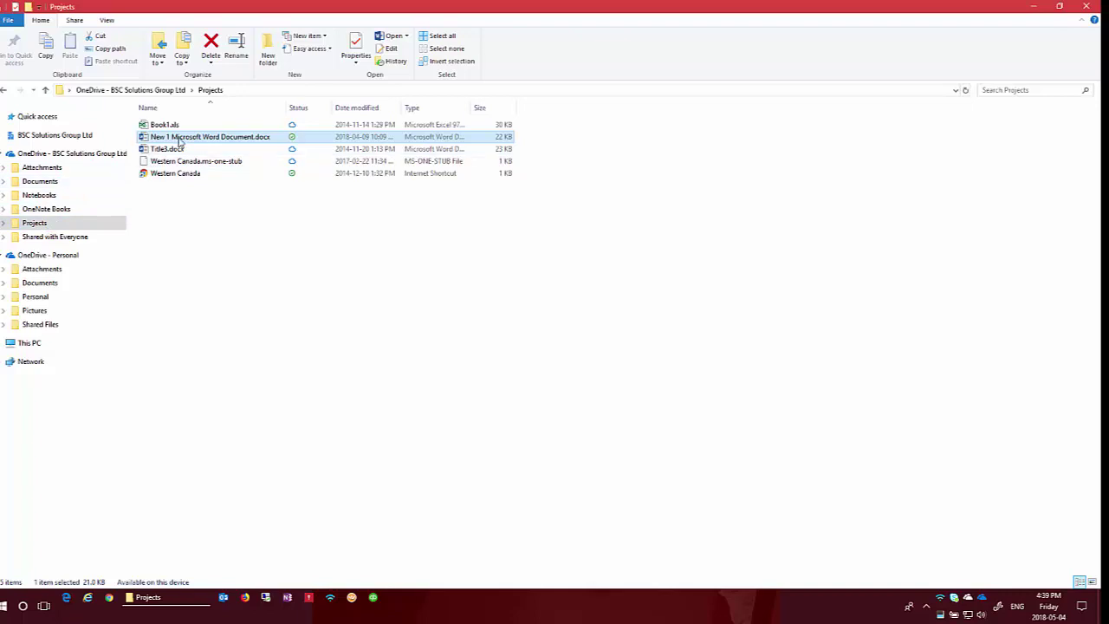
Choose Free up space for New 1 Microsoft Word Document.docx.
{"action": "right_click", "coordinate": [181, 140]}
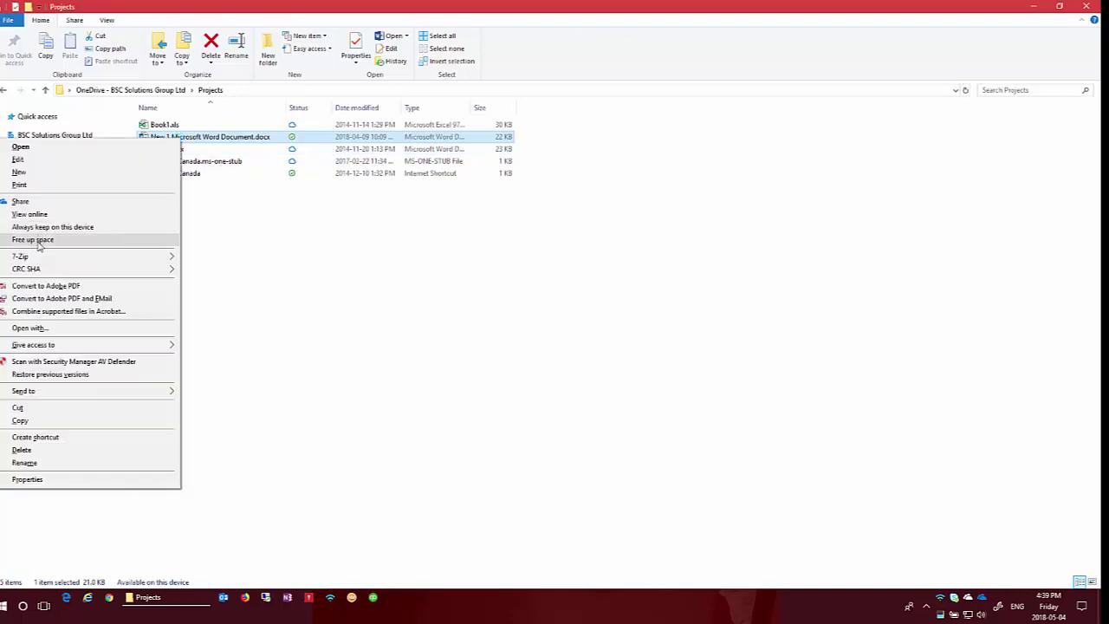
{"action": "key", "text": "o"}
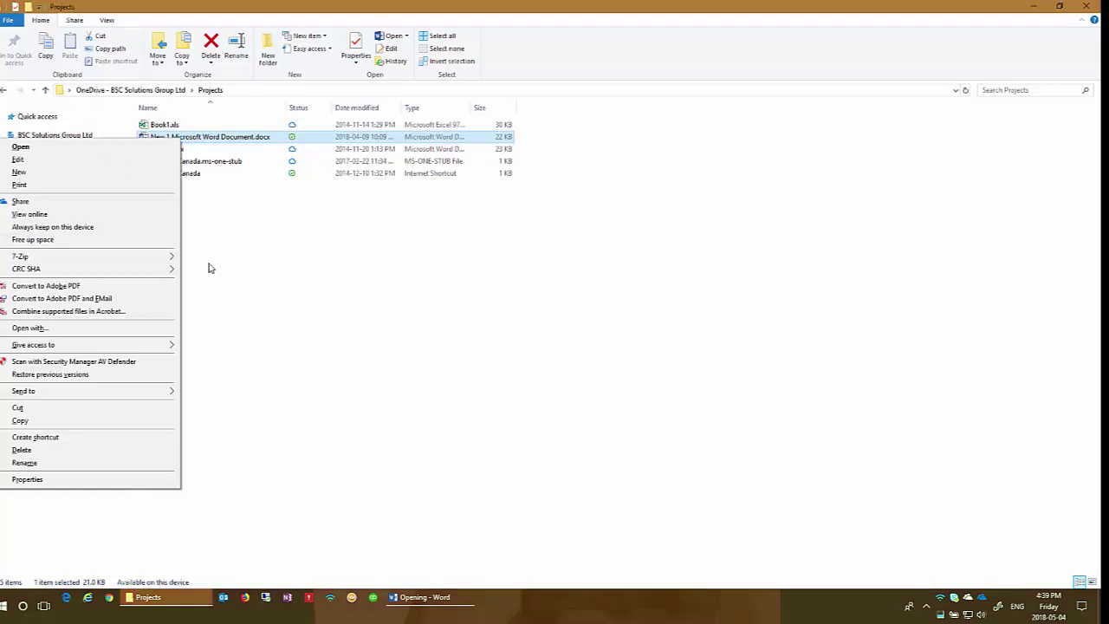
{"action": "left_click", "coordinate": [208, 269]}
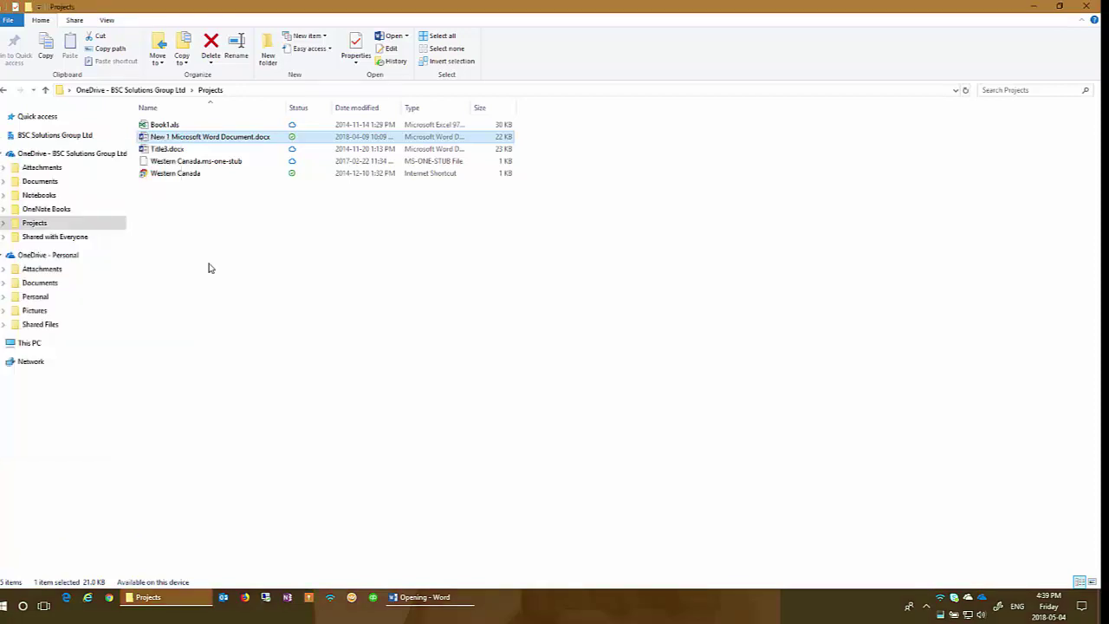
{"action": "key", "text": "shift+F10"}
{"action": "key", "text": "Down"}
{"action": "key", "text": "Down"}
{"action": "key", "text": "Down"}
{"action": "key", "text": "Down"}
{"action": "key", "text": "Down"}
{"action": "key", "text": "Down"}
{"action": "key", "text": "Down"}
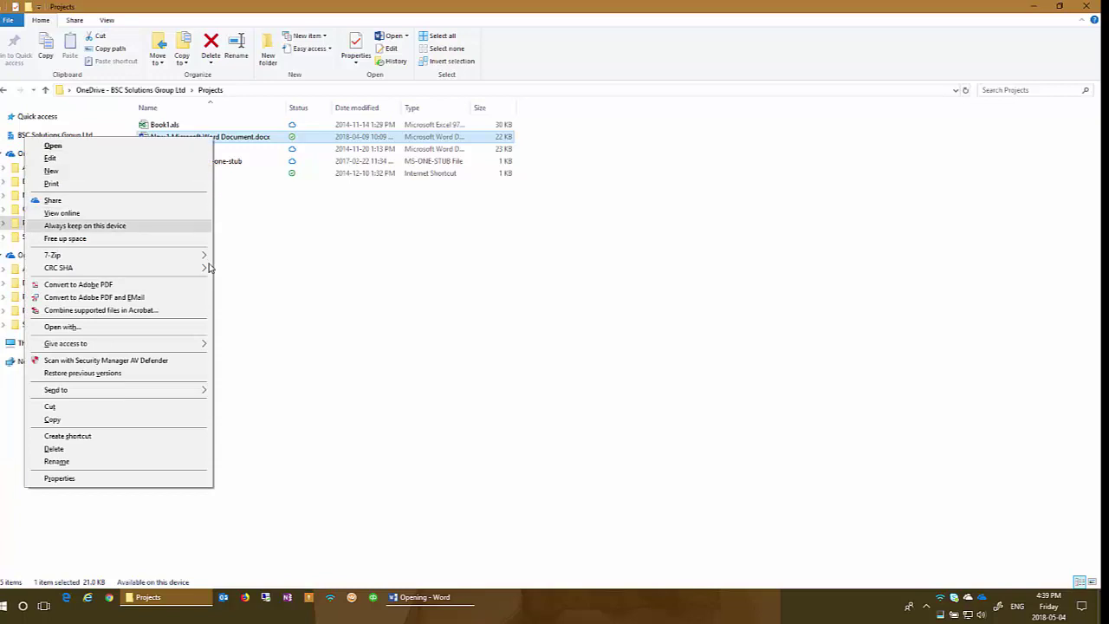
{"action": "key", "text": "Return"}
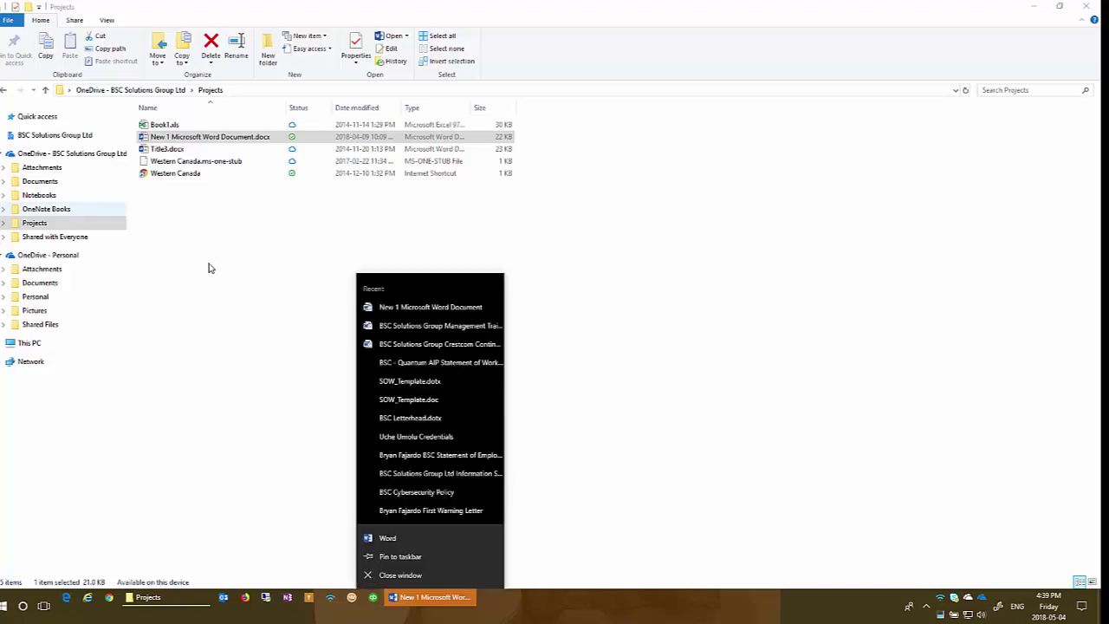
{"action": "left_click", "coordinate": [208, 267]}
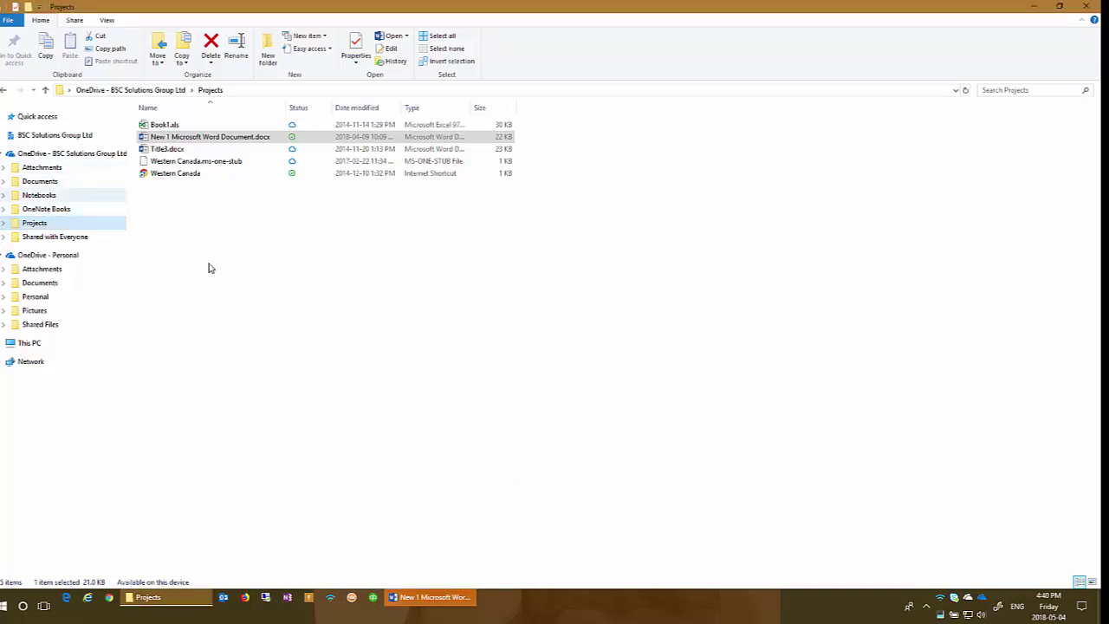
Go up to the OneDrive - BSC Solutions Group Ltd folder and select Notebooks.
{"action": "key", "text": "alt+Up"}
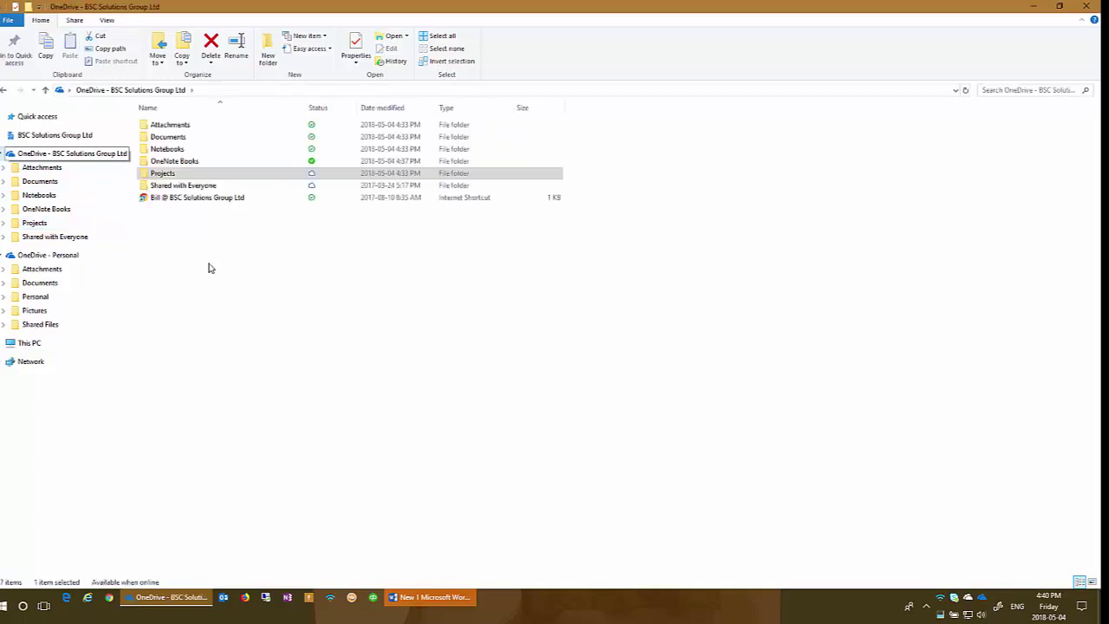
{"action": "key", "text": "shift+F10"}
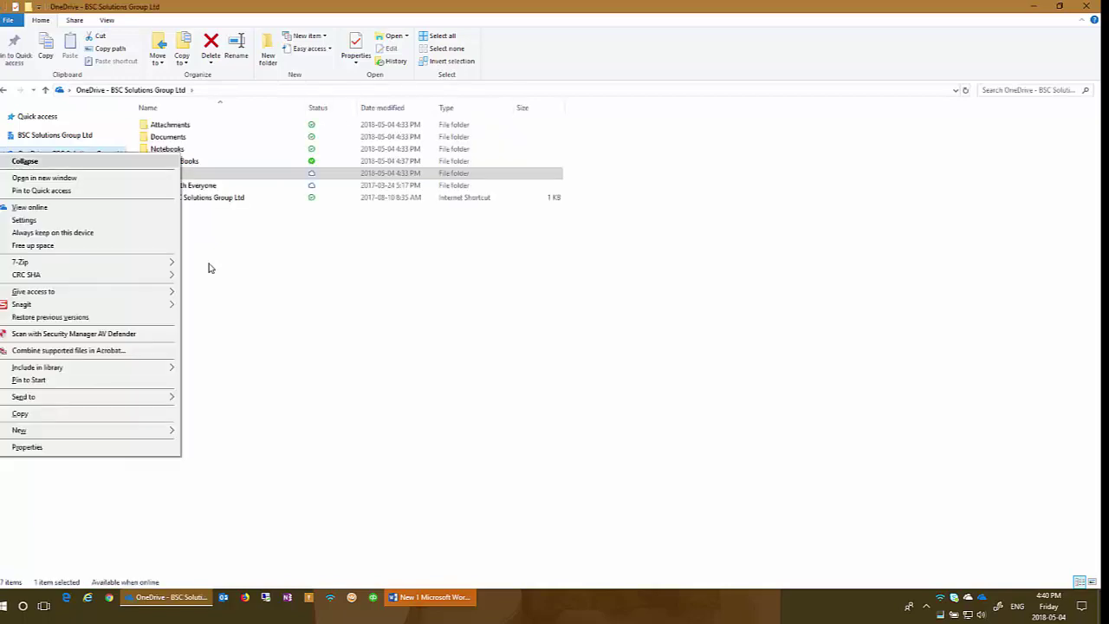
{"action": "key", "text": "Up"}
{"action": "key", "text": "Escape"}
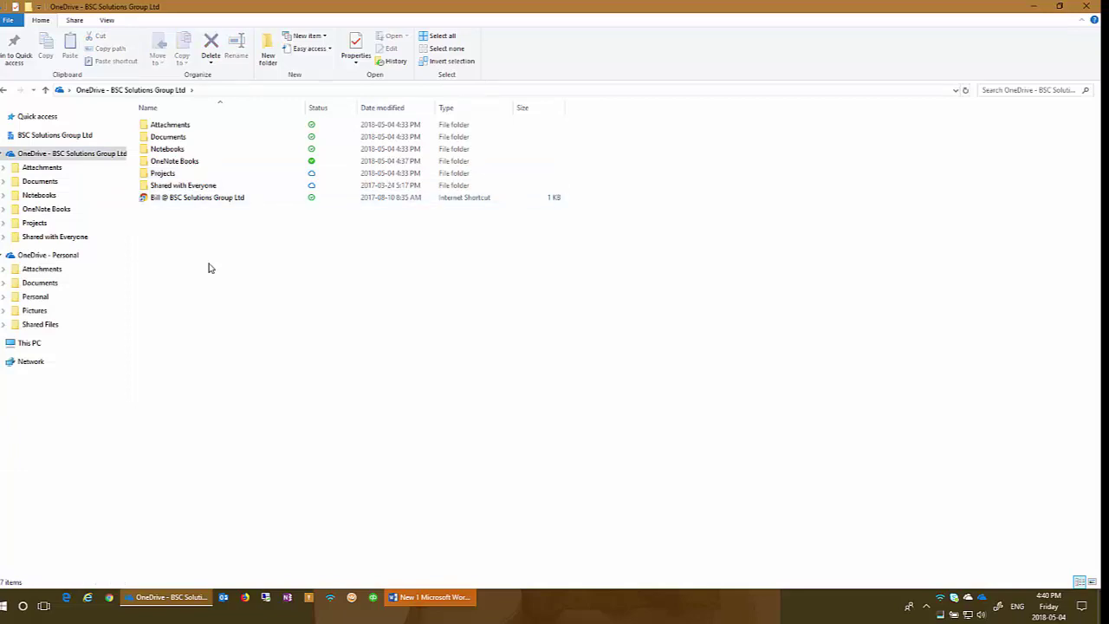
{"action": "key", "text": "Up"}
{"action": "key", "text": "Up"}
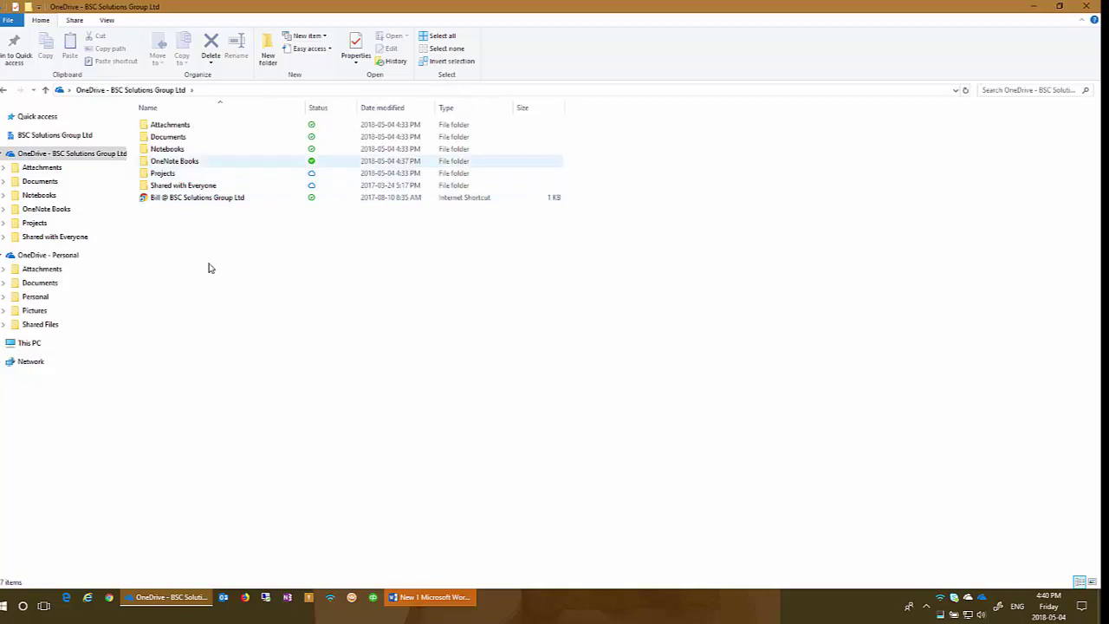
{"action": "key", "text": "Up"}
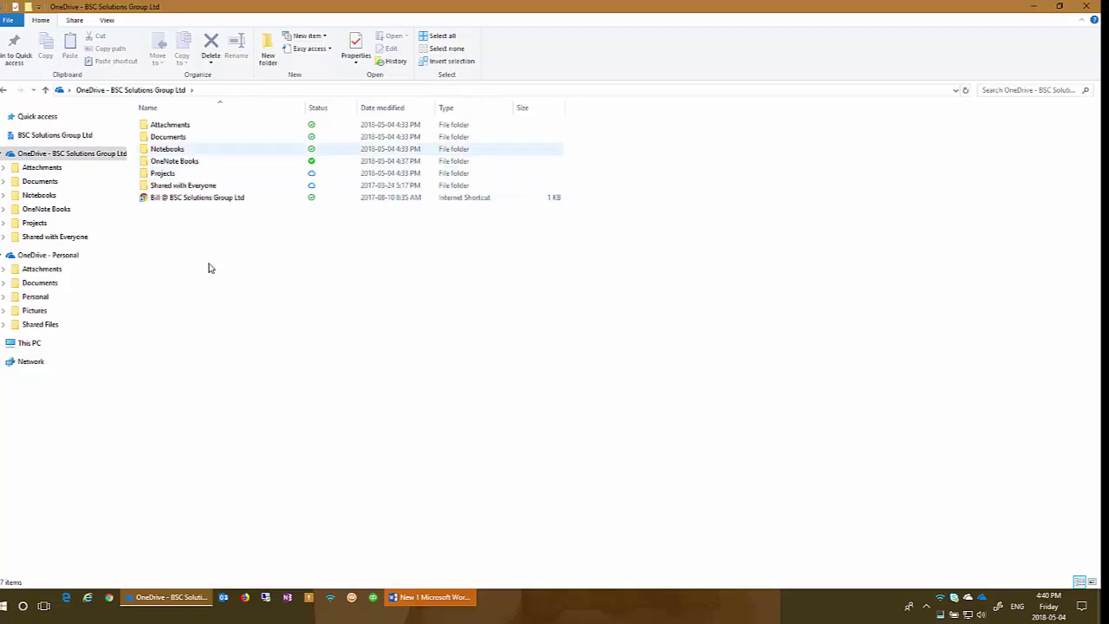
{"action": "key", "text": "space"}
Set Notebooks to Always keep on this device, then open it.
{"action": "key", "text": "shift+F10"}
{"action": "key", "text": "Down"}
{"action": "key", "text": "Down"}
{"action": "key", "text": "Down"}
{"action": "key", "text": "Down"}
{"action": "key", "text": "Down"}
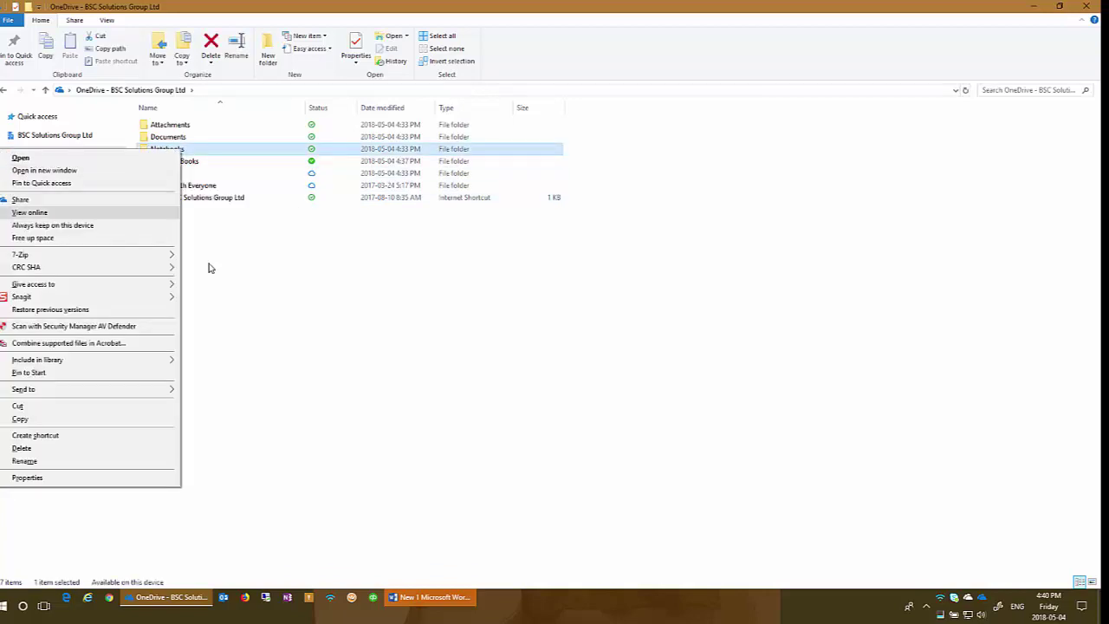
{"action": "key", "text": "Down"}
{"action": "key", "text": "Down"}
{"action": "key", "text": "Up"}
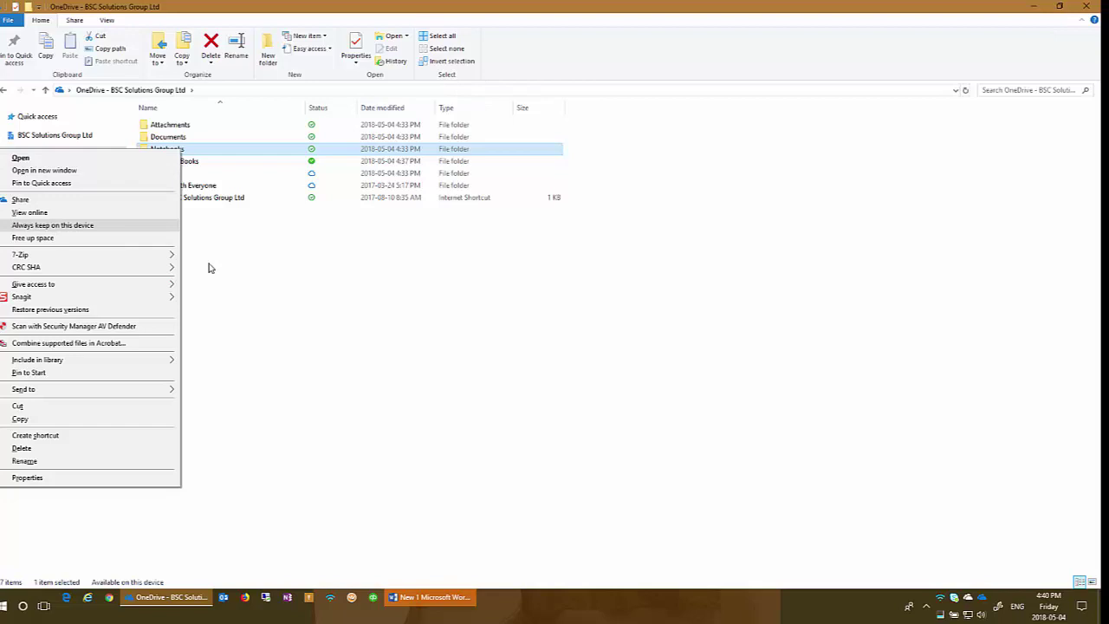
{"action": "key", "text": "Return"}
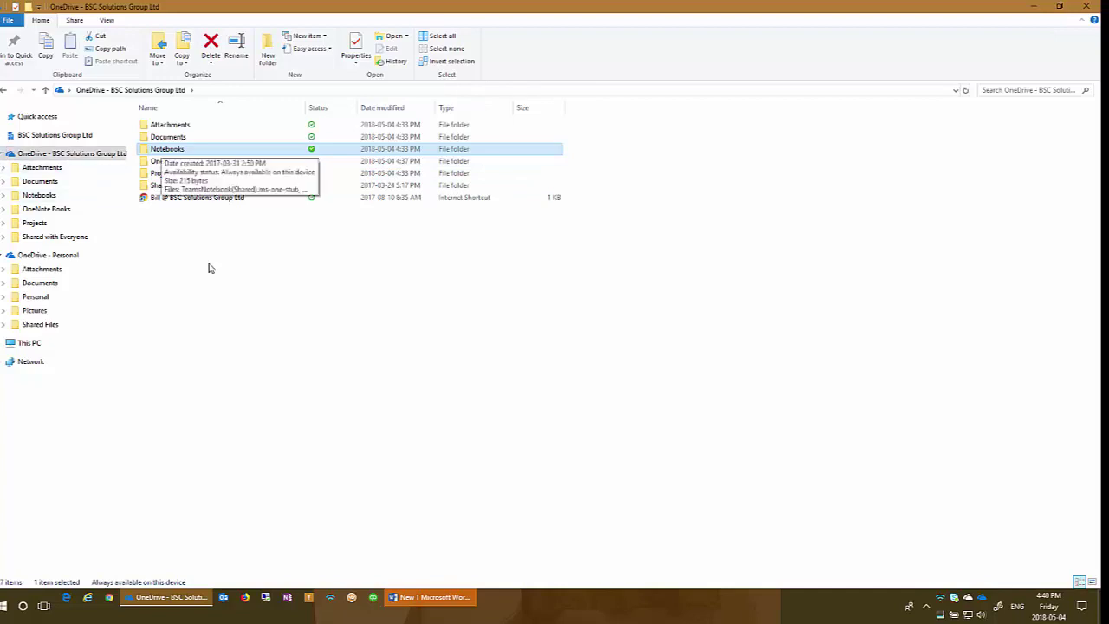
{"action": "key", "text": "Return"}
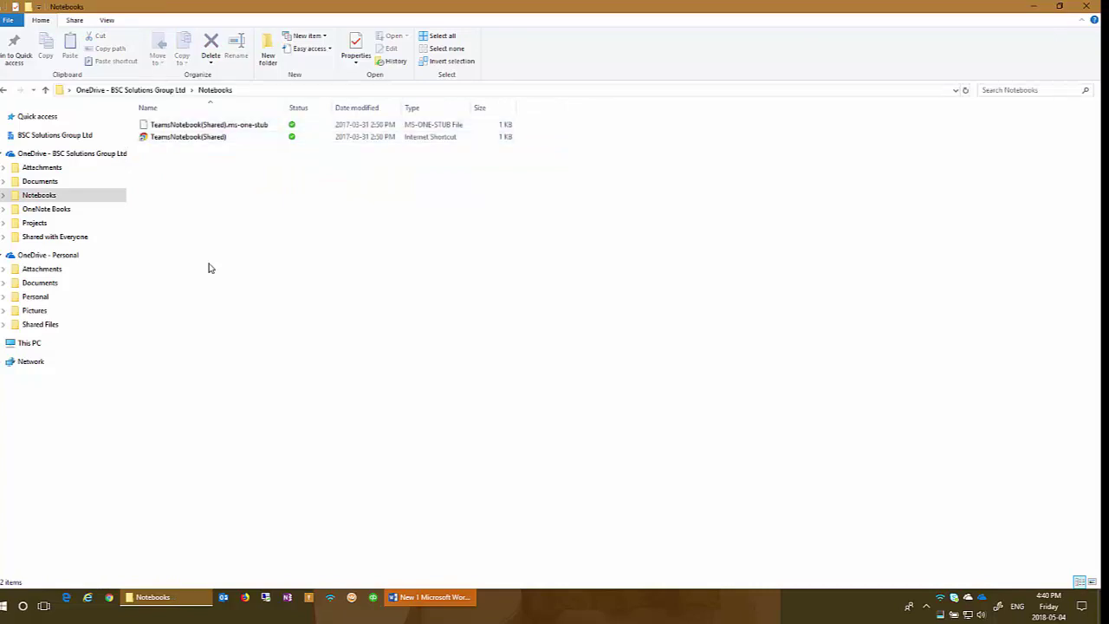
Go back up from Notebooks to the OneDrive - BSC Solutions Group Ltd folder.
{"action": "key", "text": "BackSpace"}
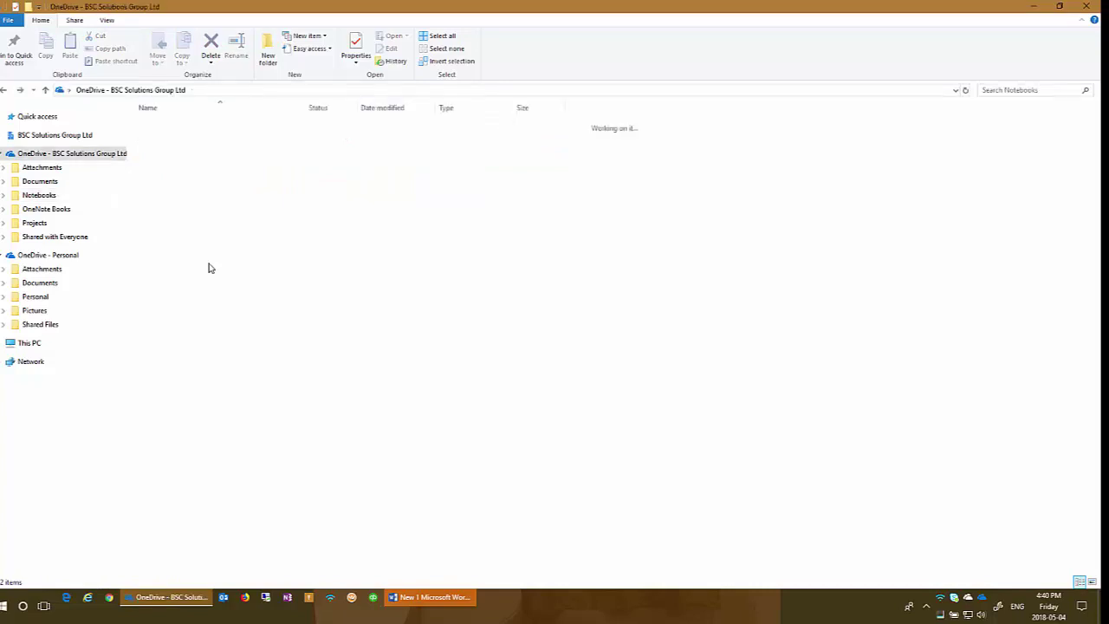